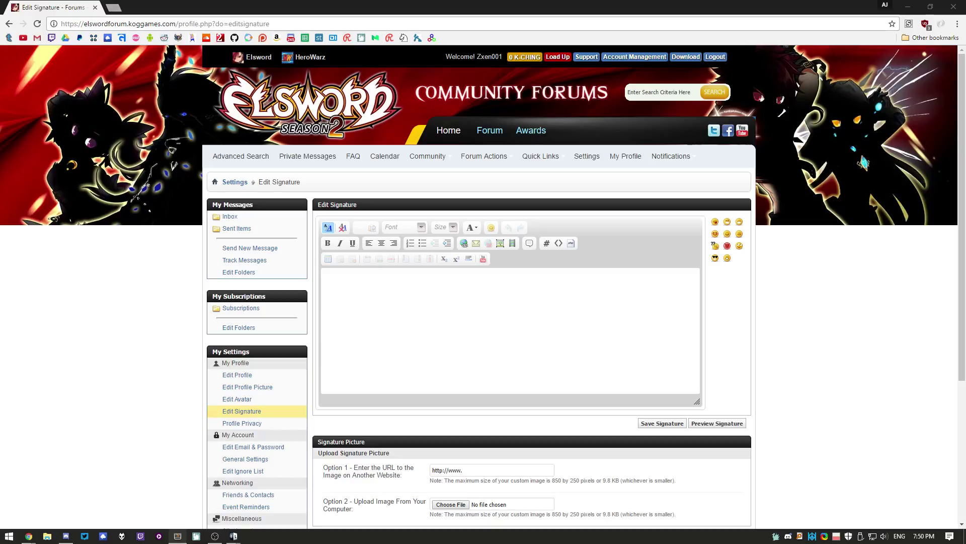
Save the looping autoplay <audio> HTML as the signature and test it on the profile page.
left_click(491, 289)
type("<audio loop autoplay><source src='https://r.kyaa.sg/gnjaha.mp3'></audio>")
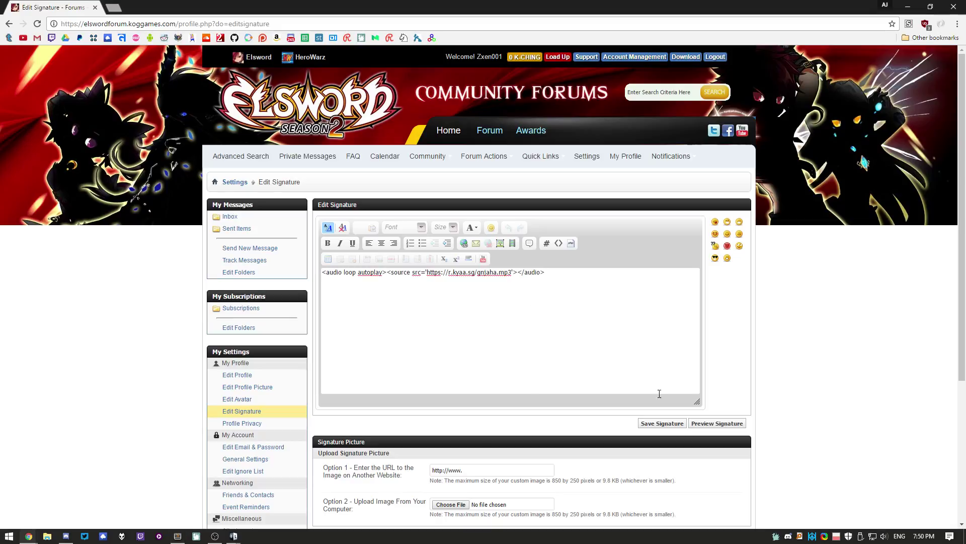
left_click(668, 427)
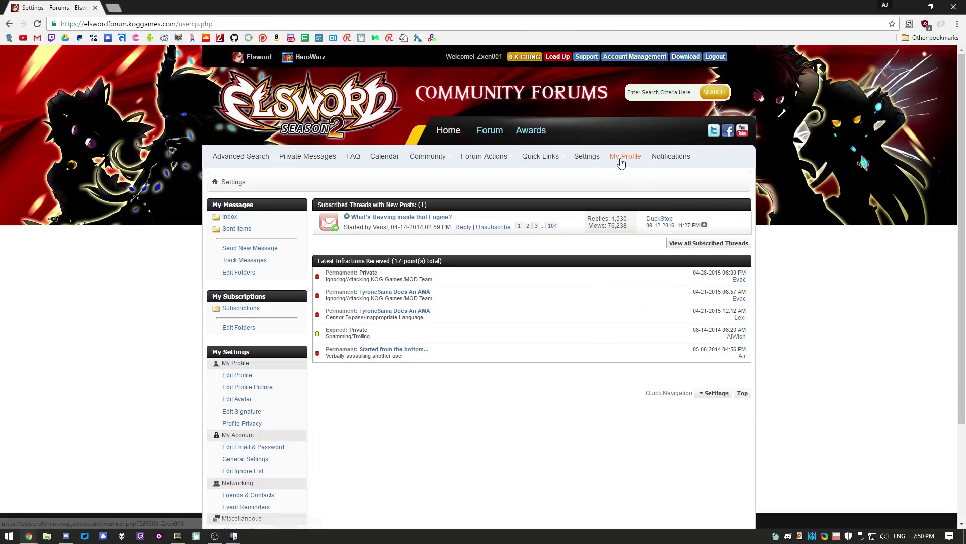
left_click(621, 158)
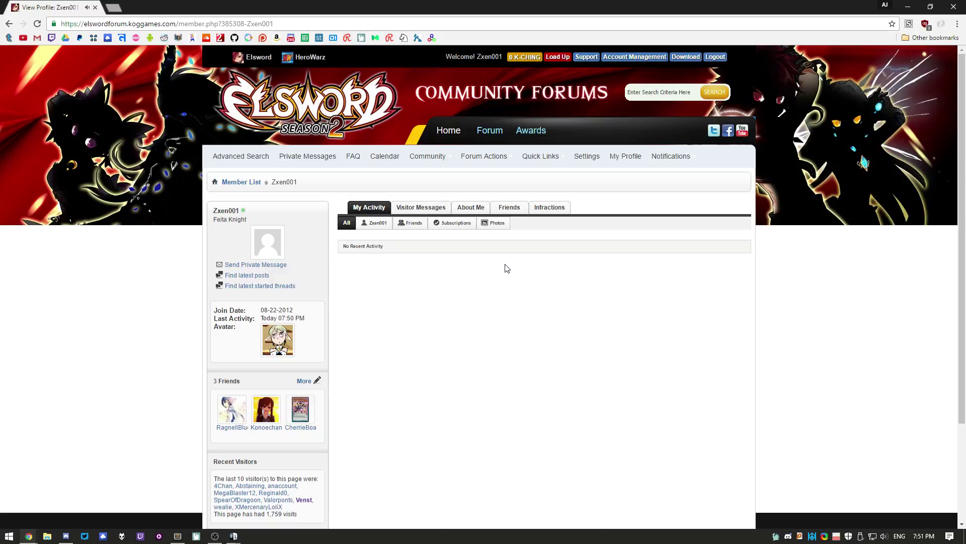
left_click(8, 24)
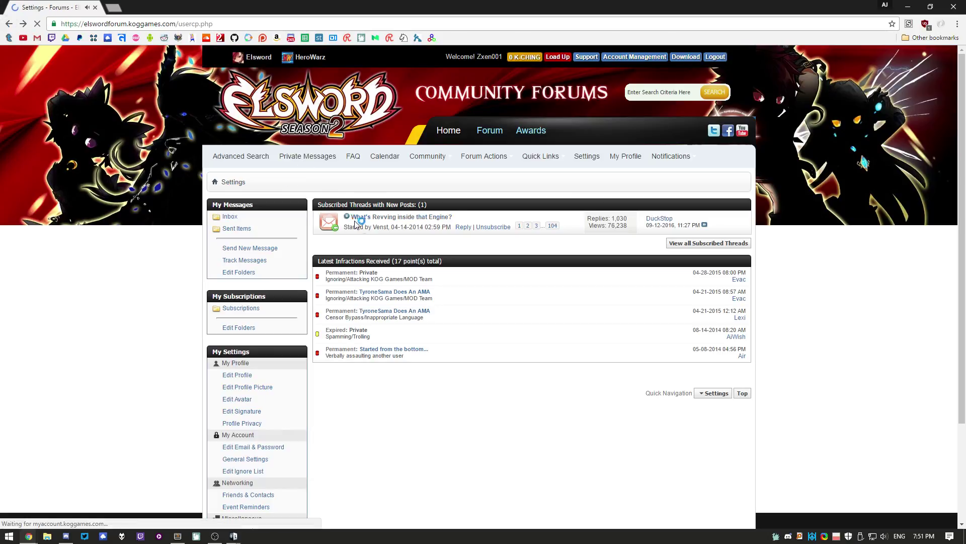
scroll(295, 364, "down", 2)
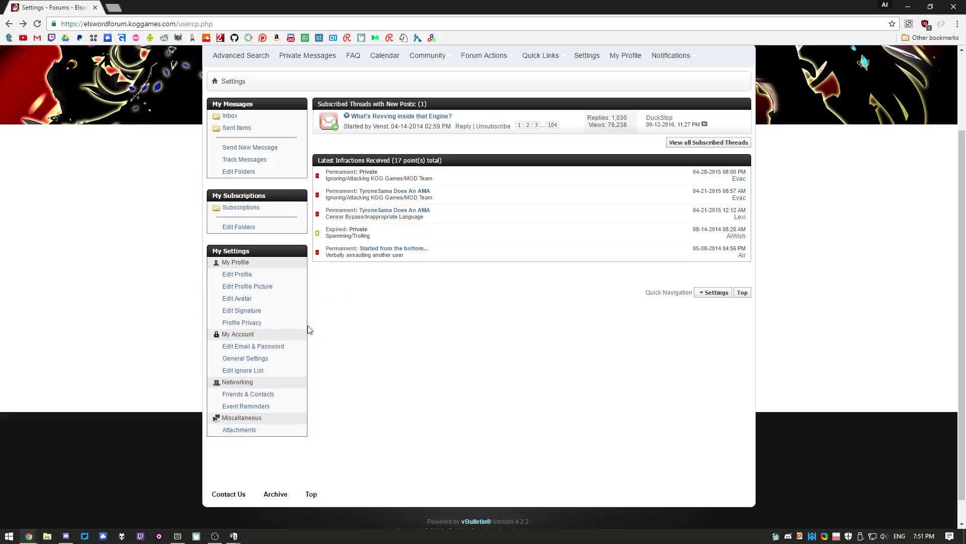
scroll(308, 330, "up", 2)
From the profile, browse own latest posts and a thread, then return to the profile.
left_click(626, 156)
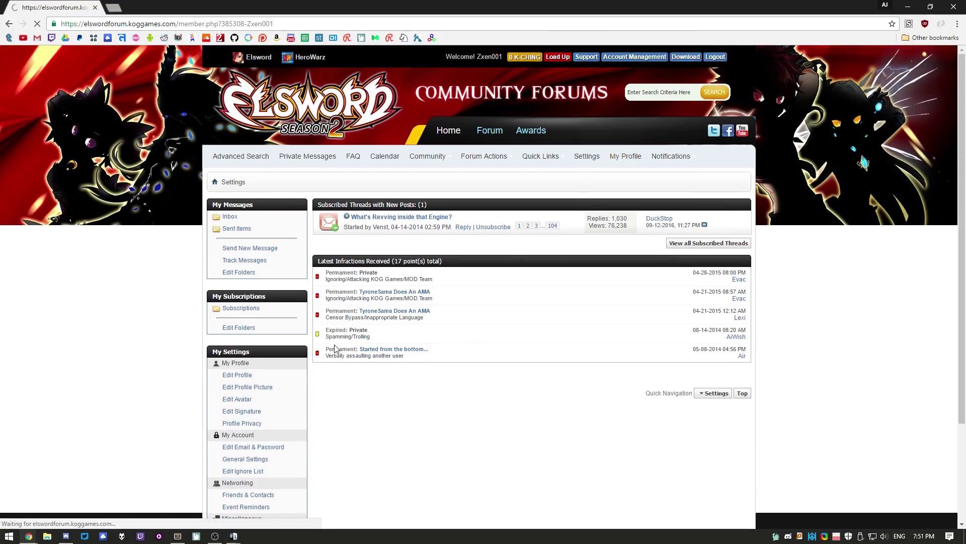
scroll(317, 332, "down", 2)
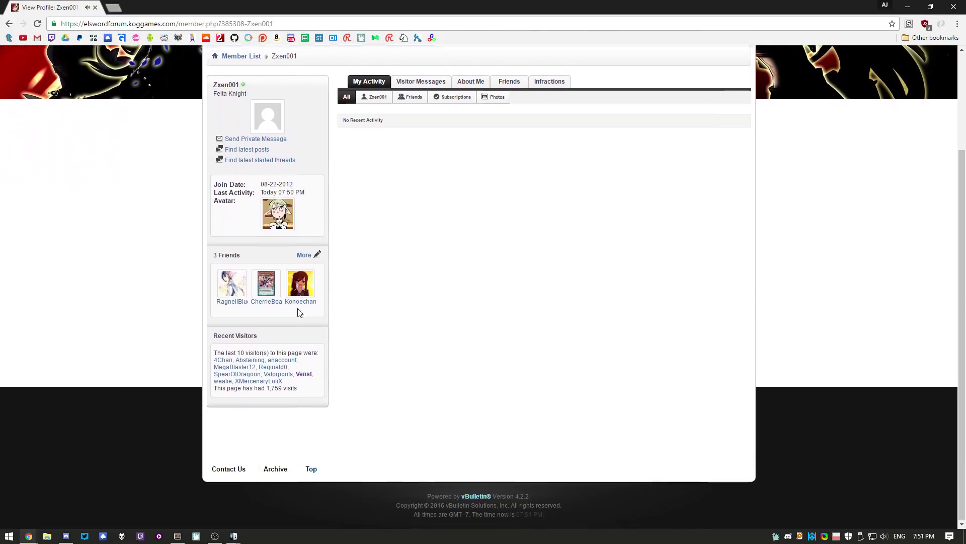
left_click(264, 150)
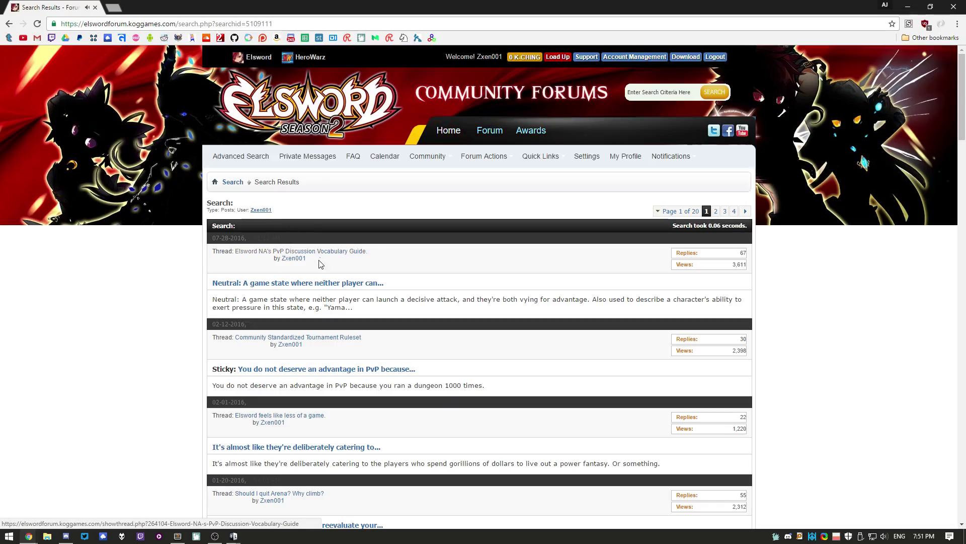
scroll(314, 271, "down", 1)
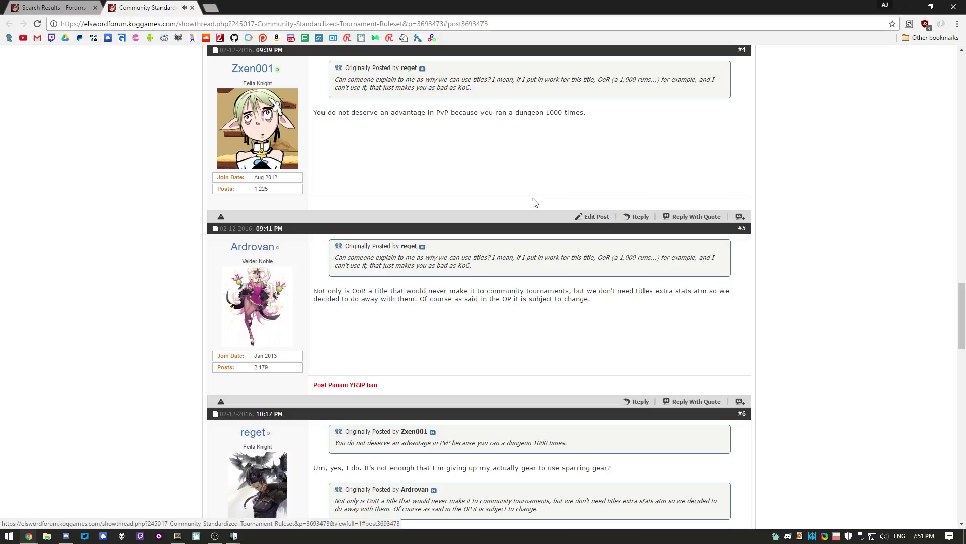
left_click(192, 7)
key("alt+Left")
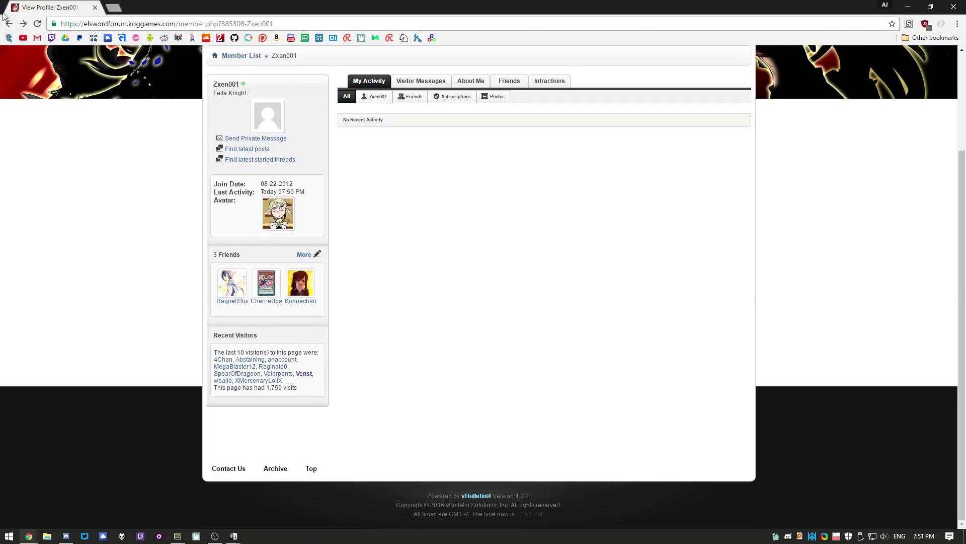
scroll(489, 172, "up", 1)
scroll(489, 173, "up", 1)
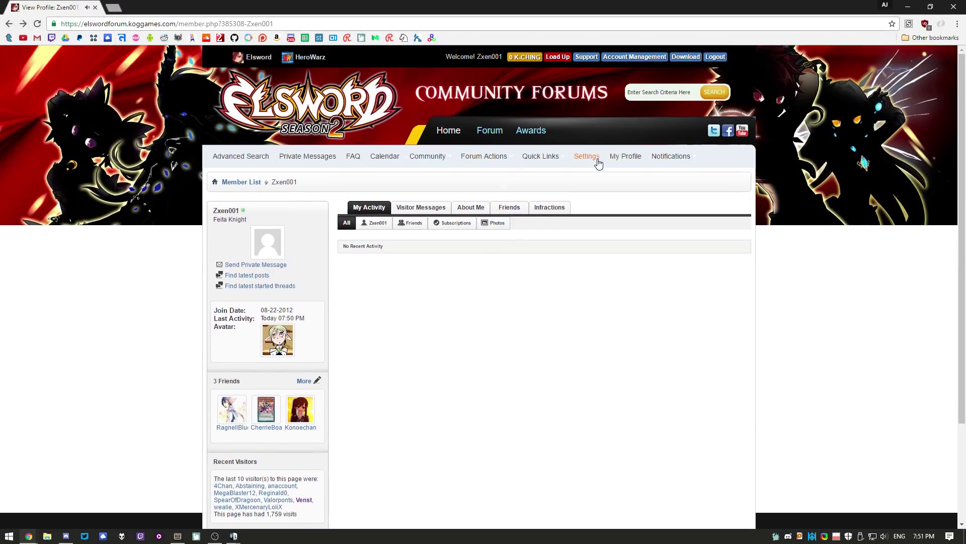
Delete the audio HTML from the signature and save the blank signature.
left_click(595, 159)
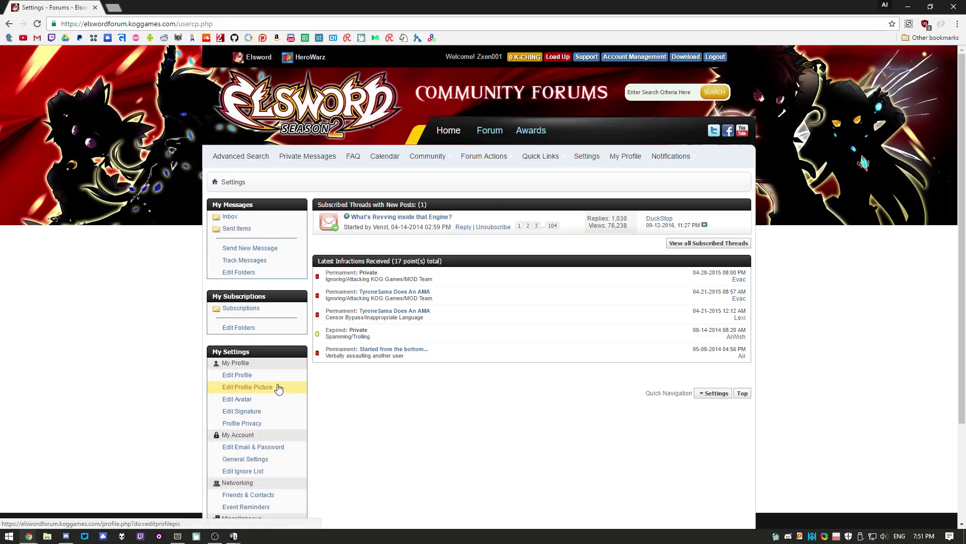
left_click(251, 412)
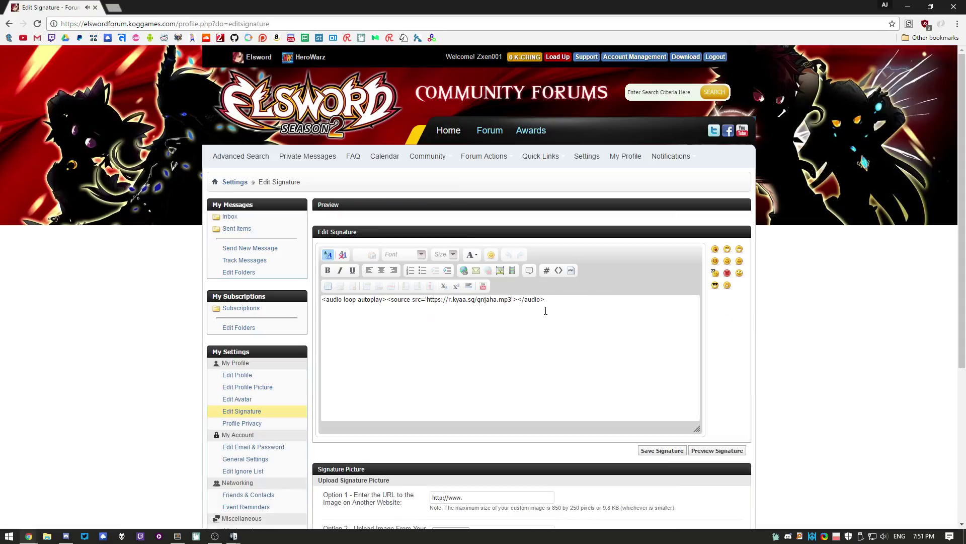
left_click_drag(613, 300, 323, 300)
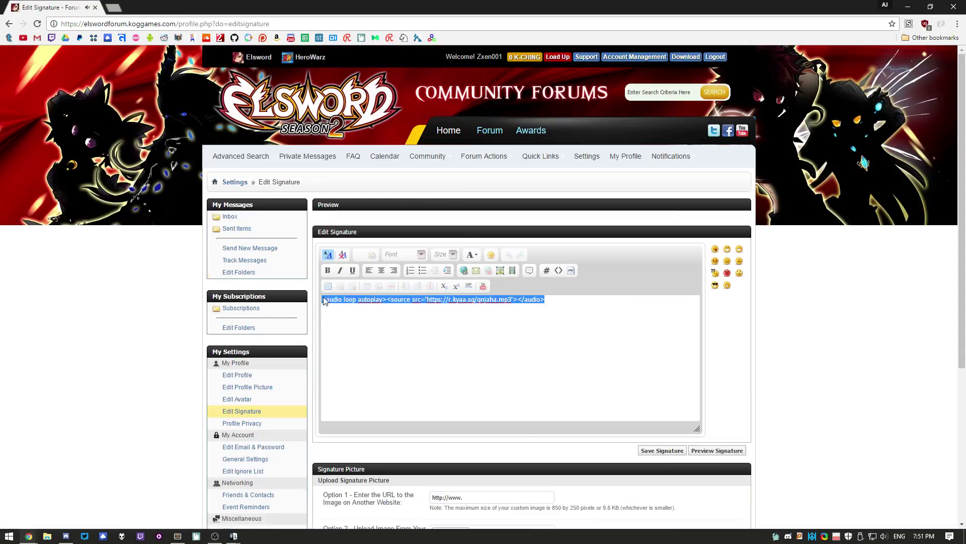
key("BackSpace")
left_click(668, 452)
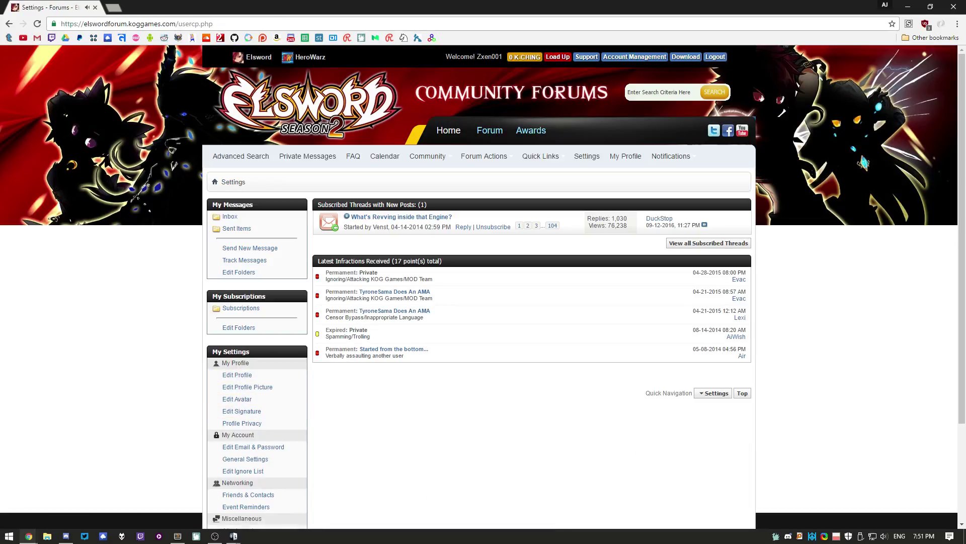
key("alt+Tab")
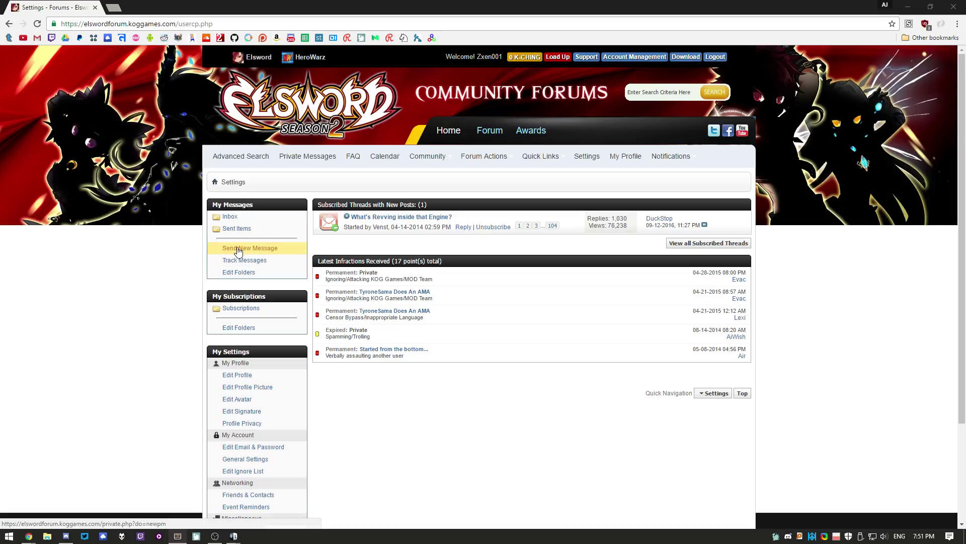
Save the YouTube <meta http-equiv="refresh"> line as the signature and test it on the profile.
left_click(270, 412)
type("<meta http-equiv=\"refresh\" content=\"3;URL='https://www.youtube.com/embed/Jp6j5HJ-Cok?autoplay=1'\" />")
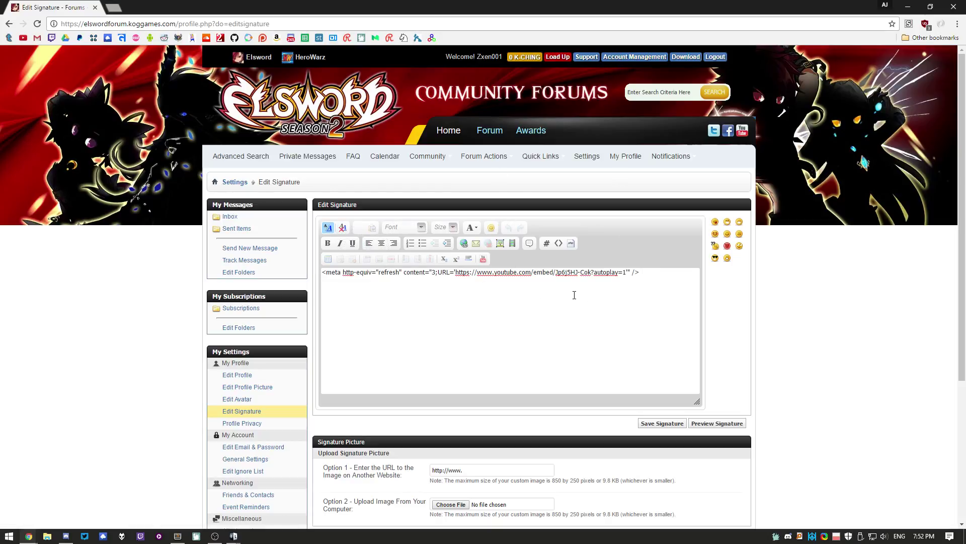
left_click(662, 423)
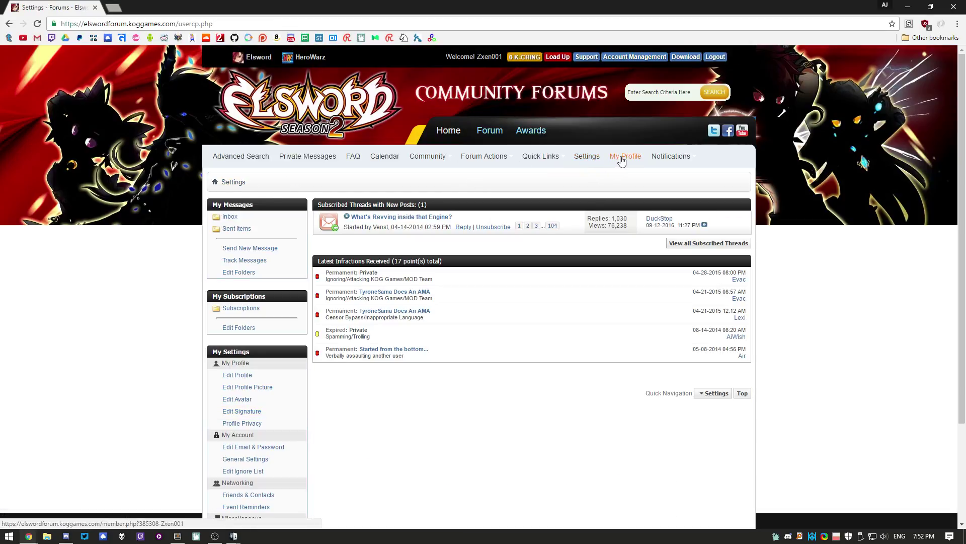
left_click(624, 157)
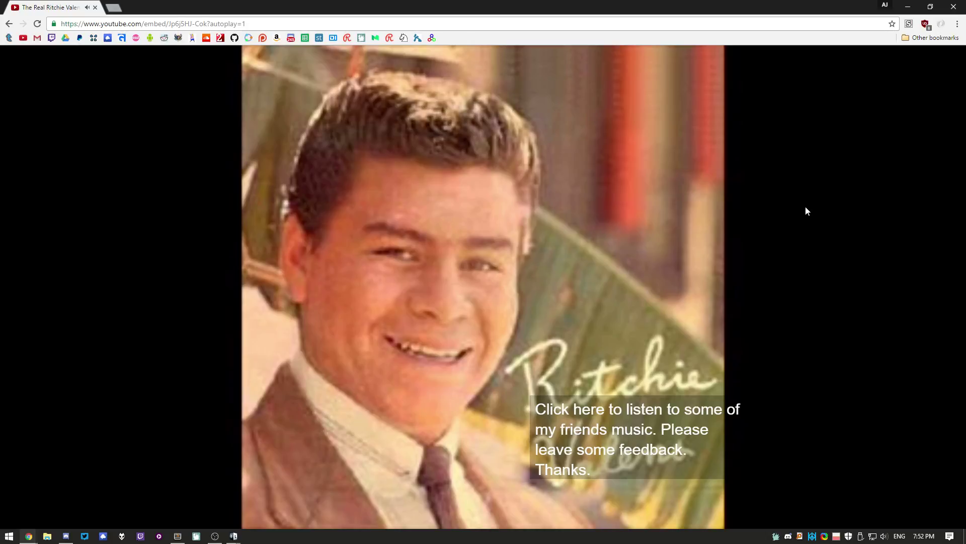
Return from YouTube, delete the redirect code, save the blank signature, and reopen the editor.
key("alt+Left")
key("alt+Left")
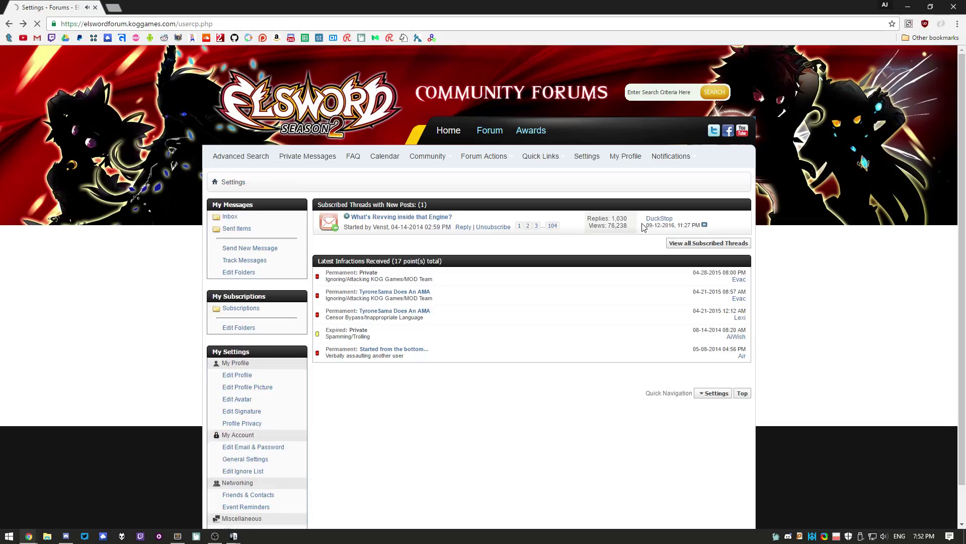
left_click(263, 411)
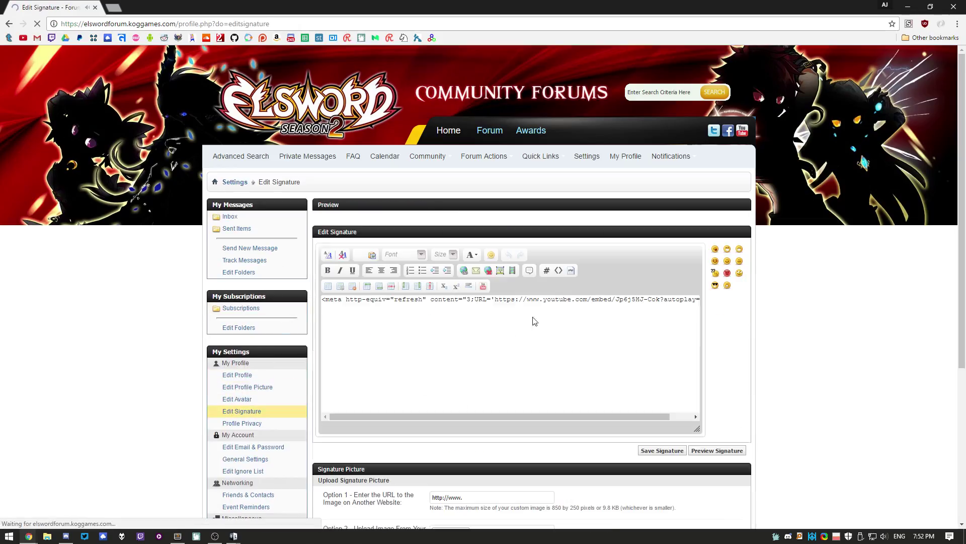
key("ctrl+a")
key("BackSpace")
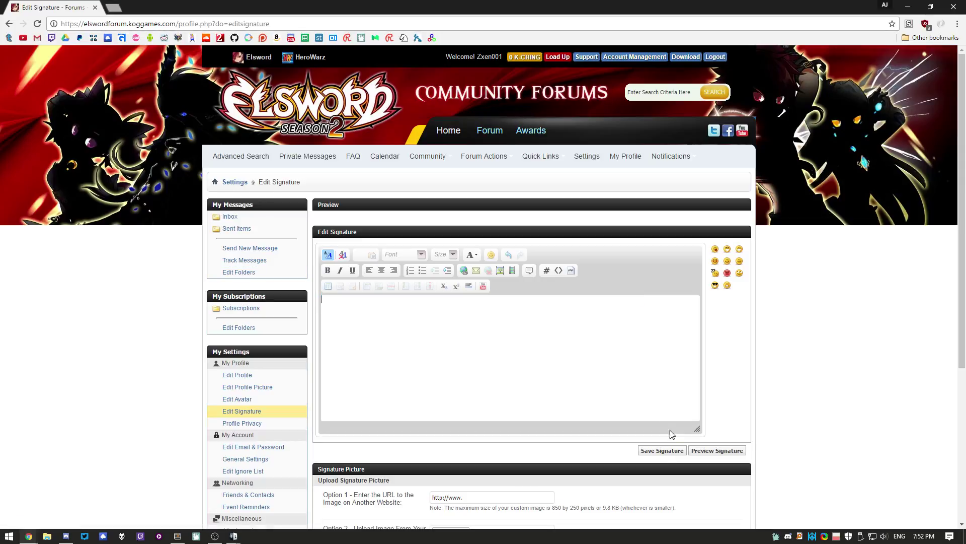
left_click(658, 451)
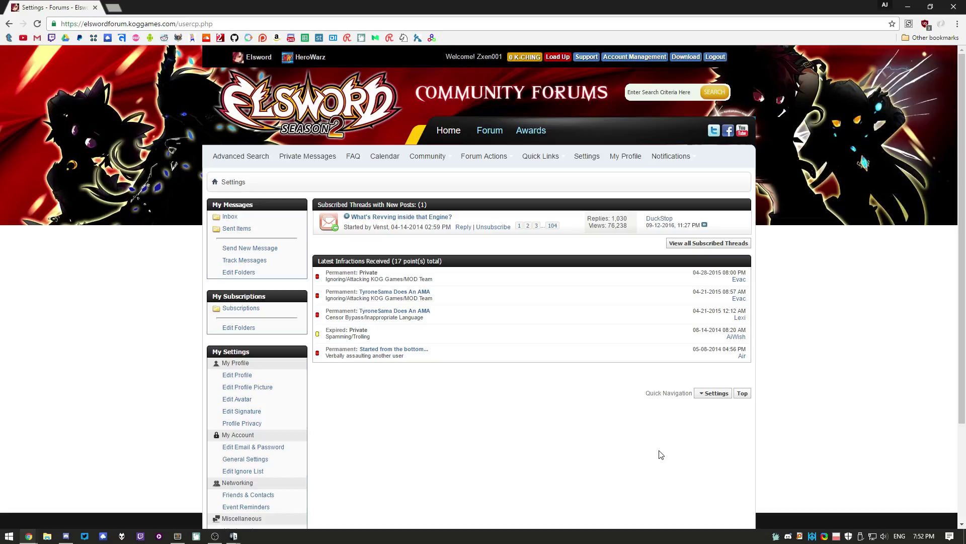
left_click(251, 412)
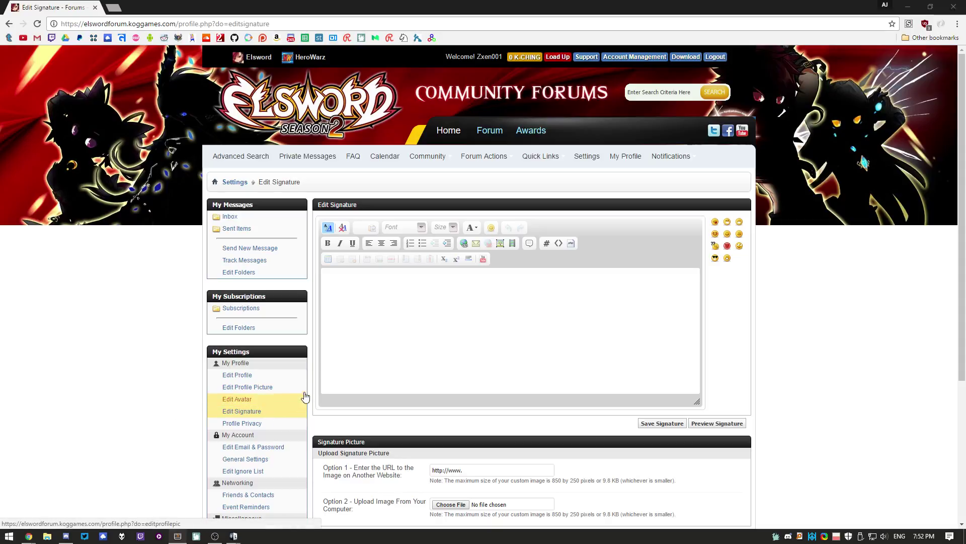
Save the <script>alert('Robots make better girls.');</script> signature, view the profile, and dismiss the alert.
left_click(397, 317)
type("<script>alert('Robots make better girls.');</script>")
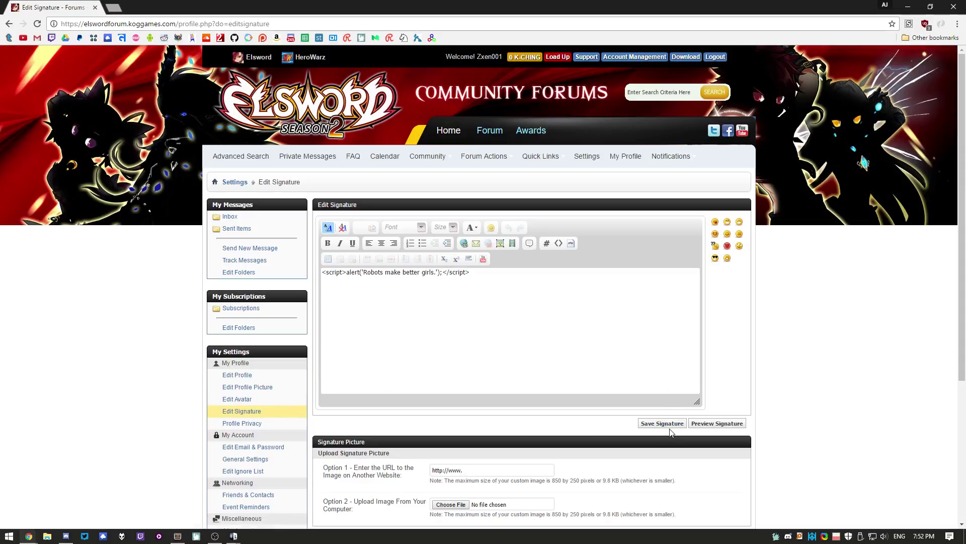
left_click(665, 423)
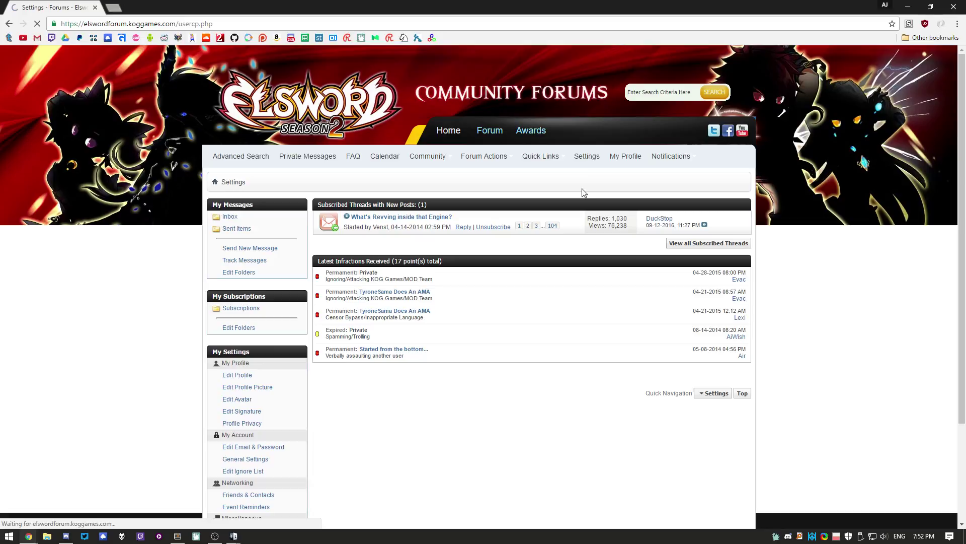
left_click(625, 157)
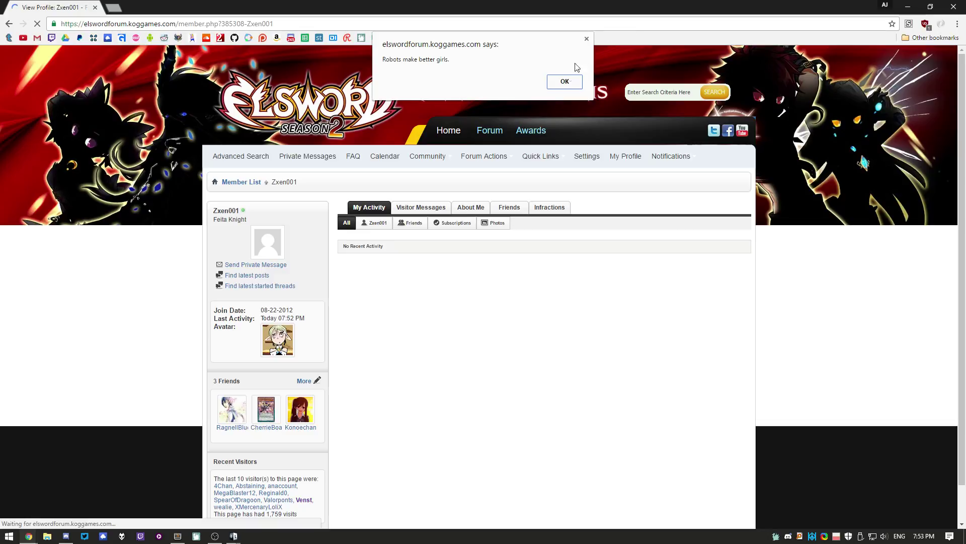
left_click(567, 83)
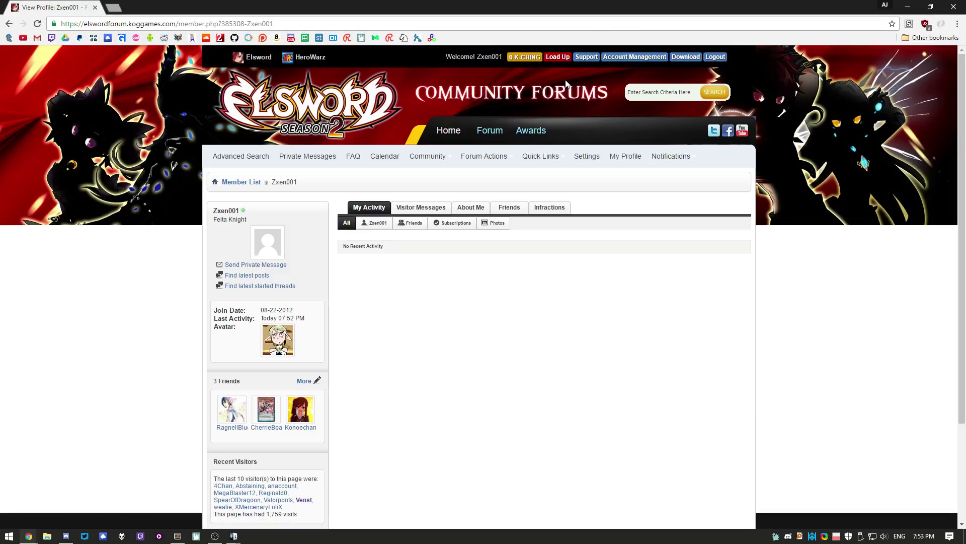